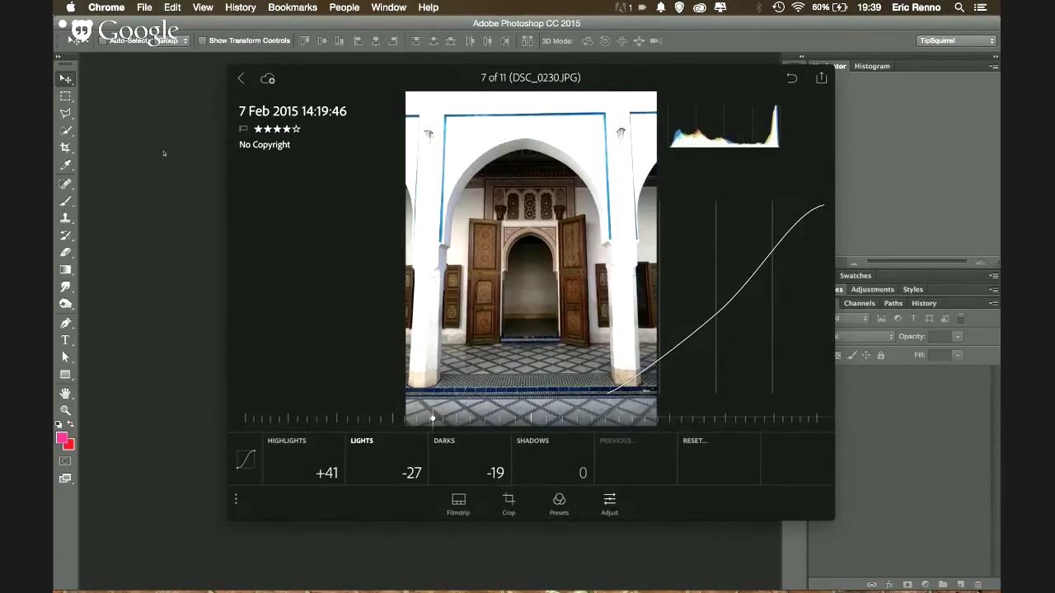
- Reset all adjustments on DSC_0230.JPG so Whites through Saturation return to 0
click(244, 459)
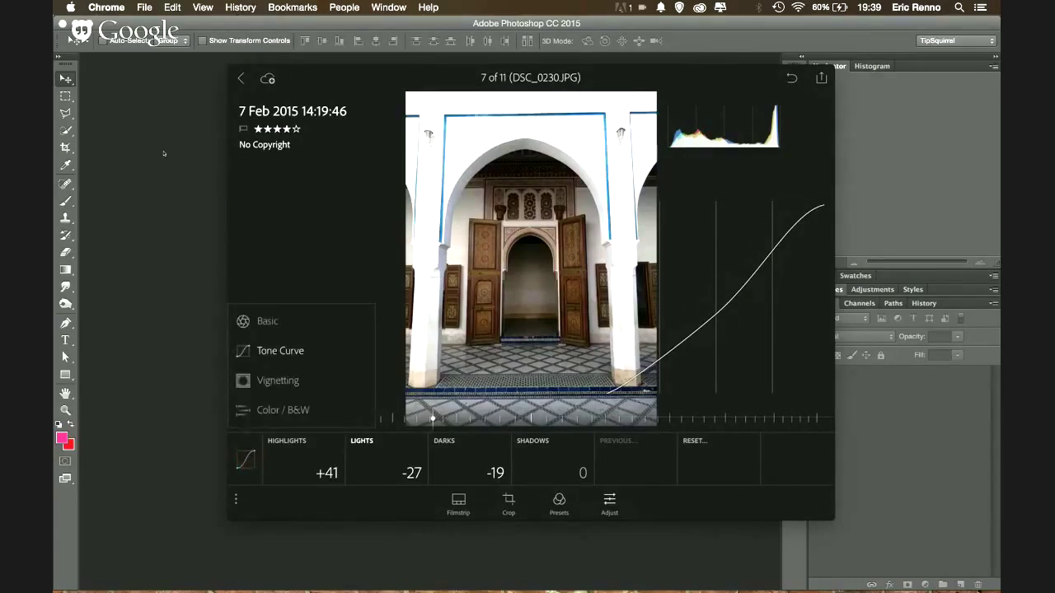
click(265, 322)
drag(742, 445, 594, 445)
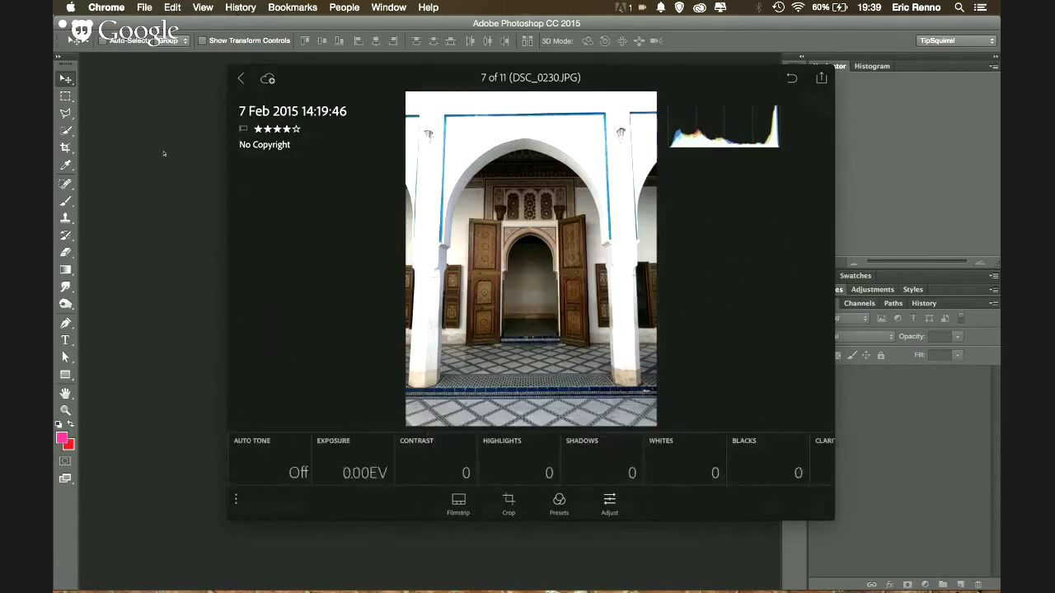
drag(703, 465, 642, 466)
click(787, 462)
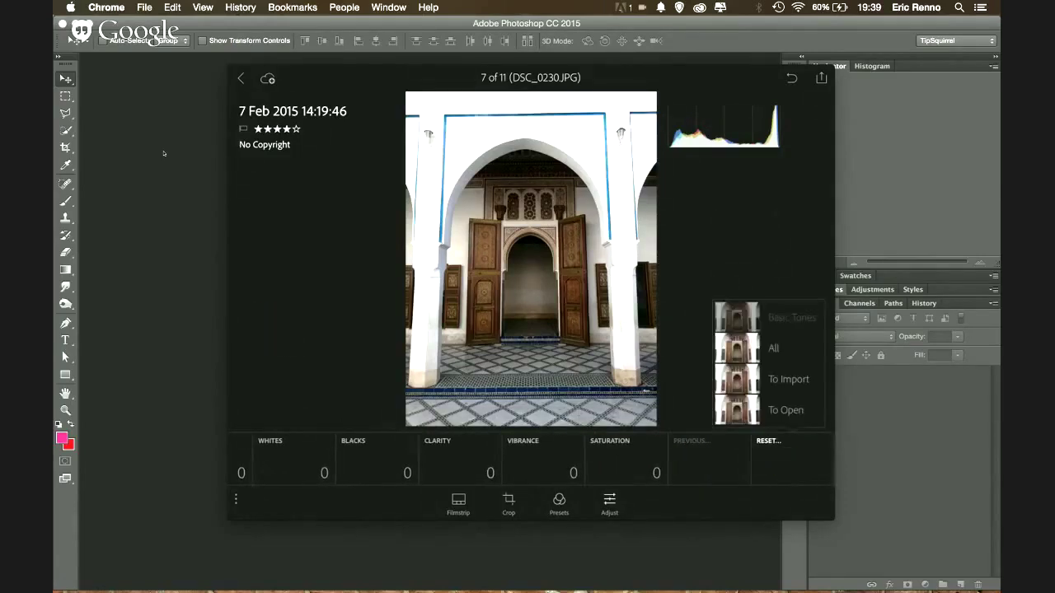
click(779, 349)
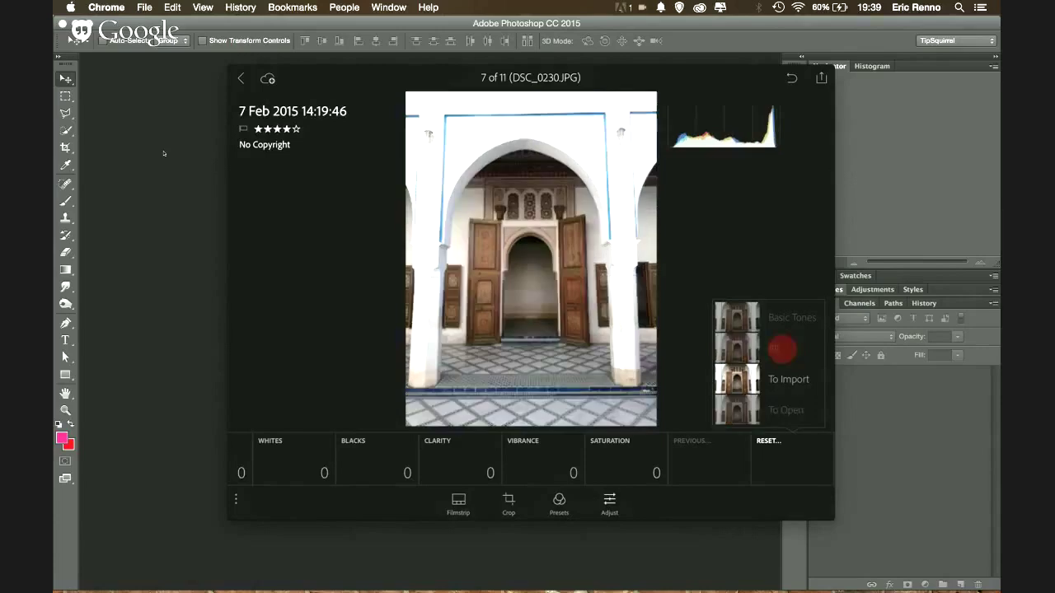
- Bring up the sharing and file options for the archway photo
click(354, 457)
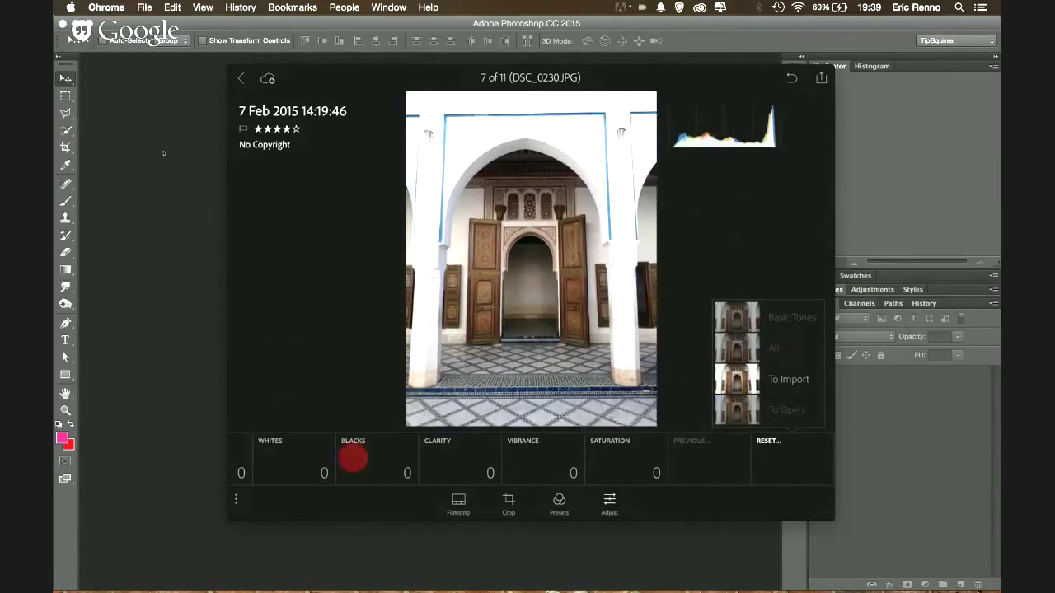
click(637, 456)
click(798, 457)
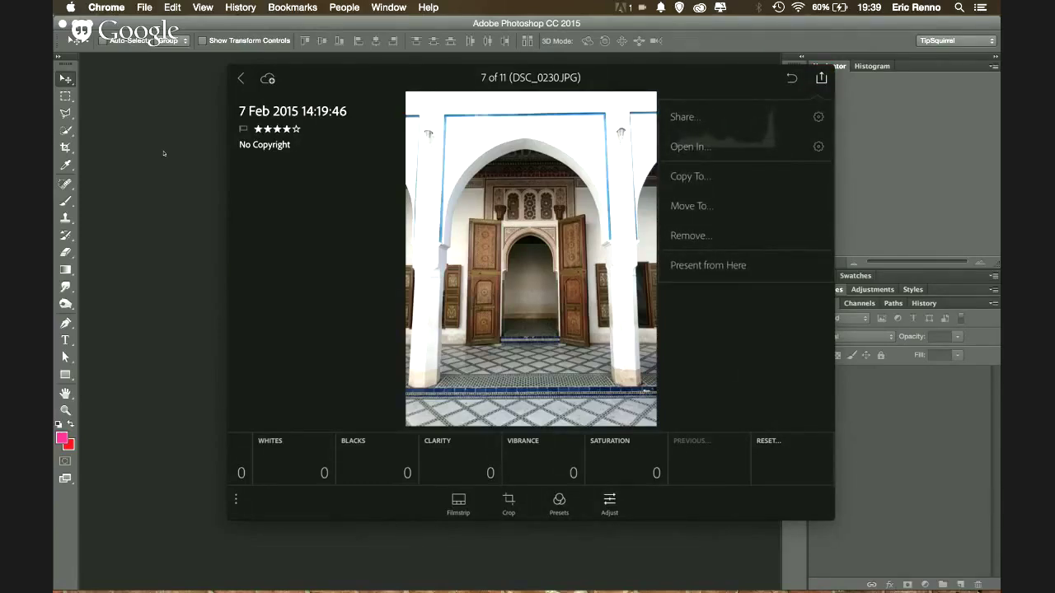
- Send the archway photo from Lightroom Mobile to Photoshop Mix via Open In..
click(704, 145)
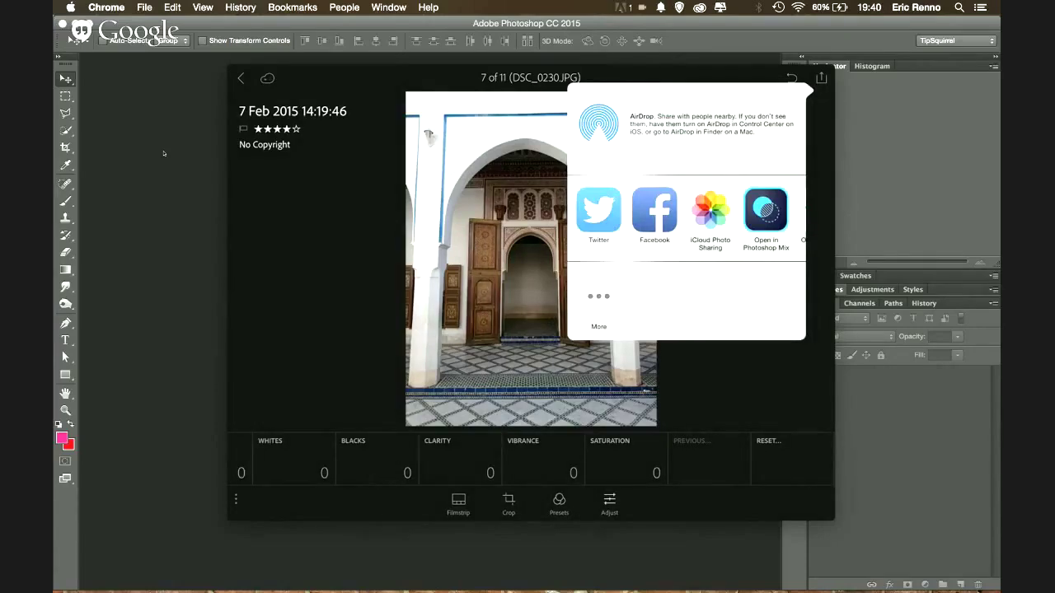
drag(734, 210, 630, 210)
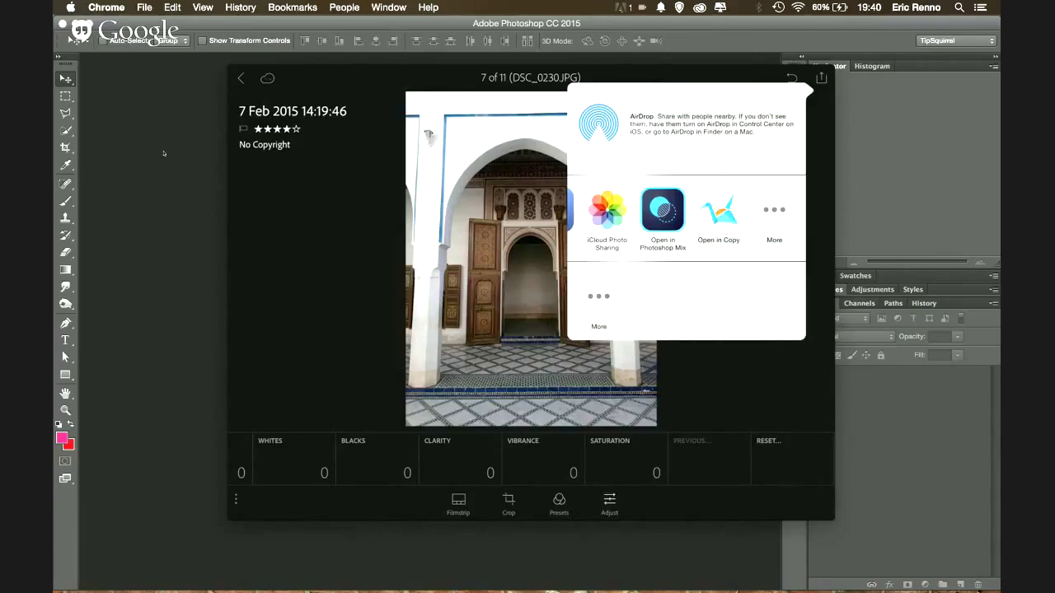
click(662, 210)
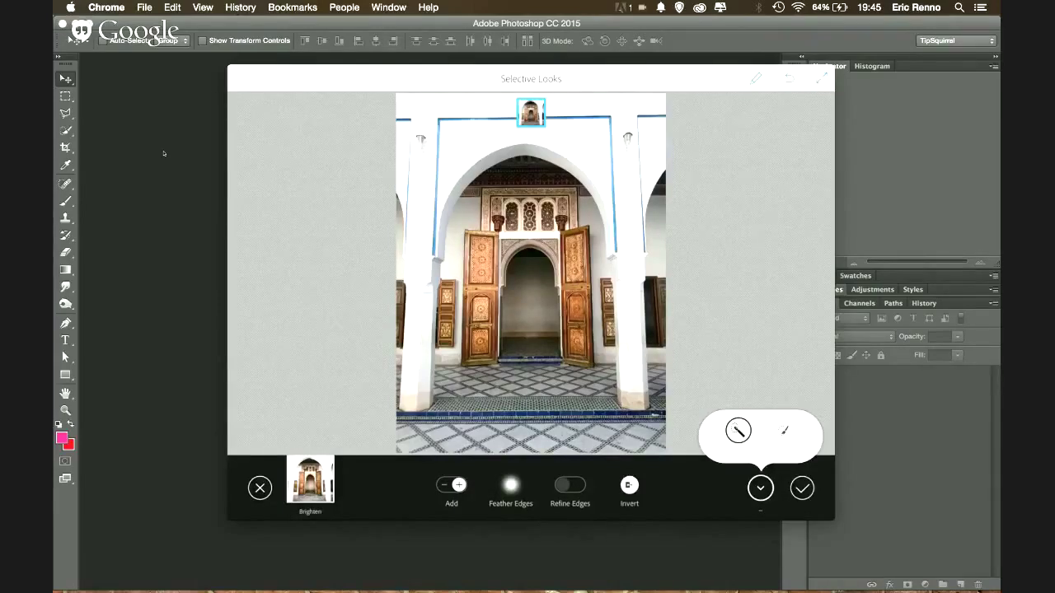
- Switch to the Smart selection brush for cutting out the palm fronds
click(738, 430)
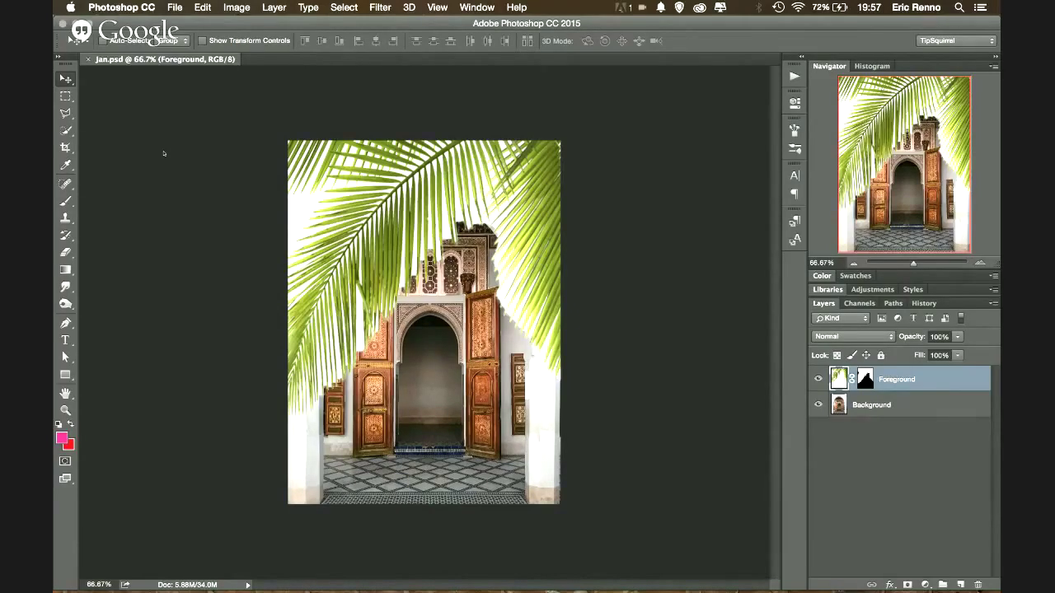
key(super+Tab)
key(super+Tab)
key(super+Tab)
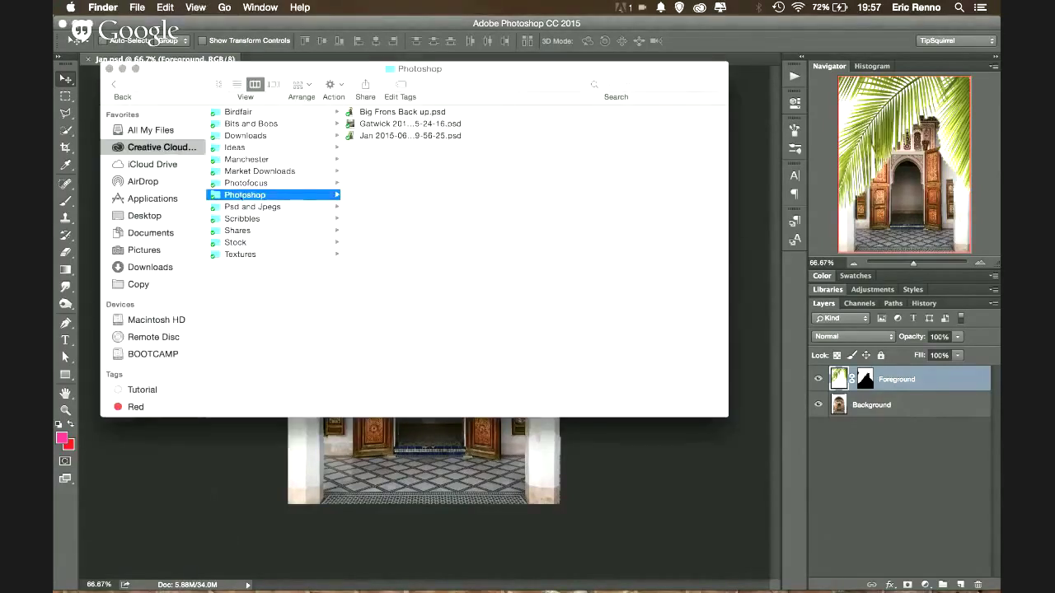
click(376, 136)
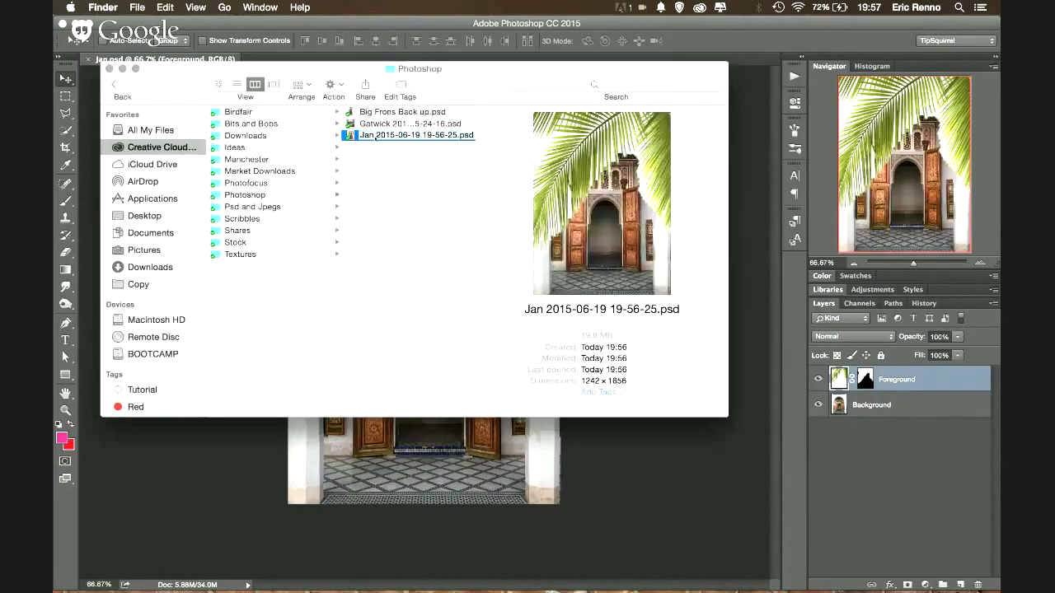
key(super+Tab)
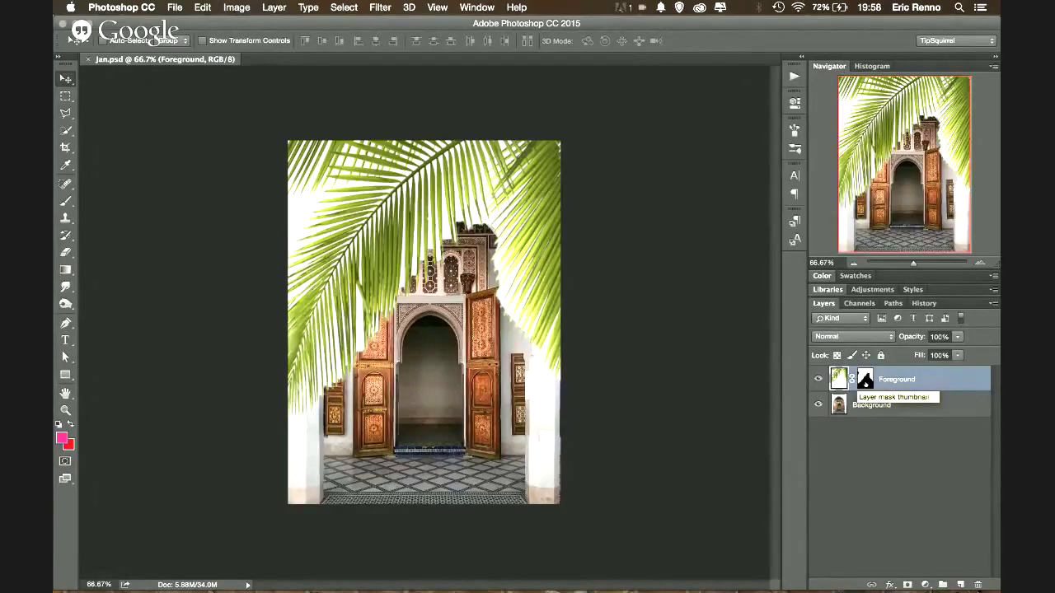
- Refine the Foreground mask edge with a roughly 100-200 Refine Radius brush to remove the white fringe
click(863, 381)
double_click(863, 381)
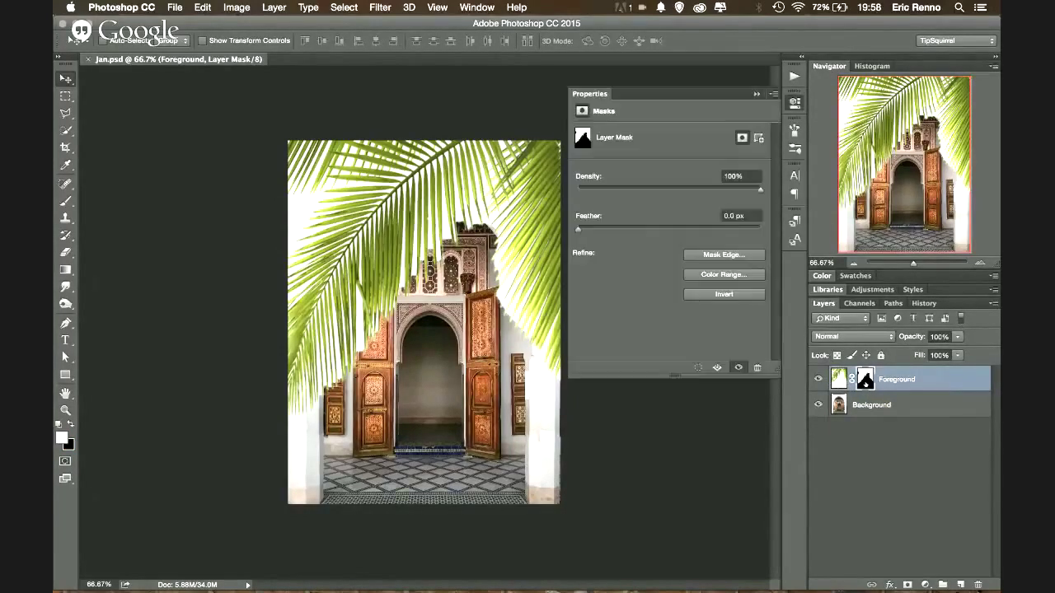
click(723, 256)
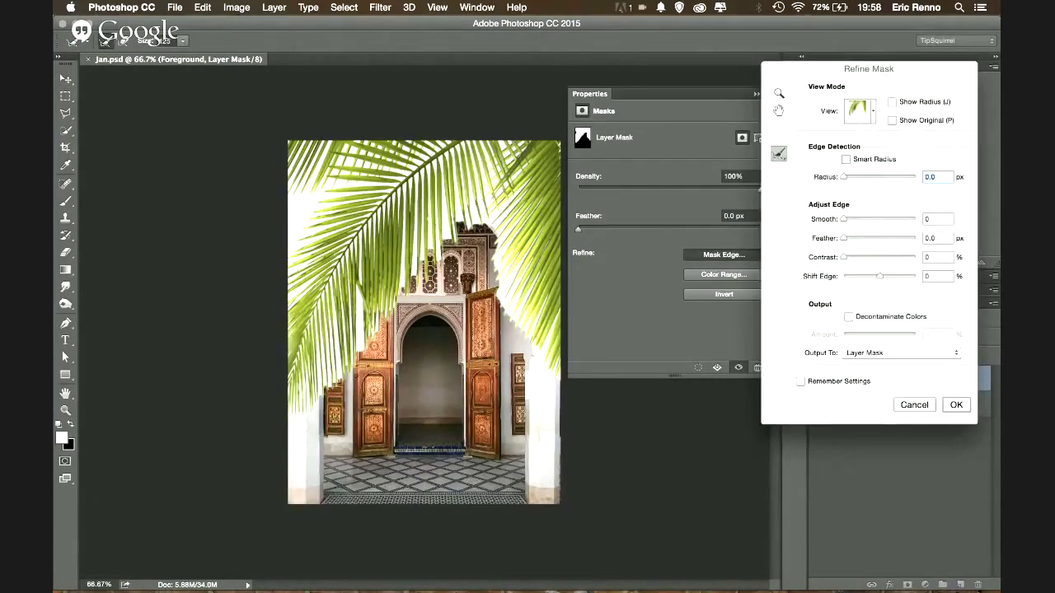
key(bracketright)
key(bracketright)
key(bracketright)
key(bracketleft)
key(bracketleft)
key(bracketleft)
key(bracketleft)
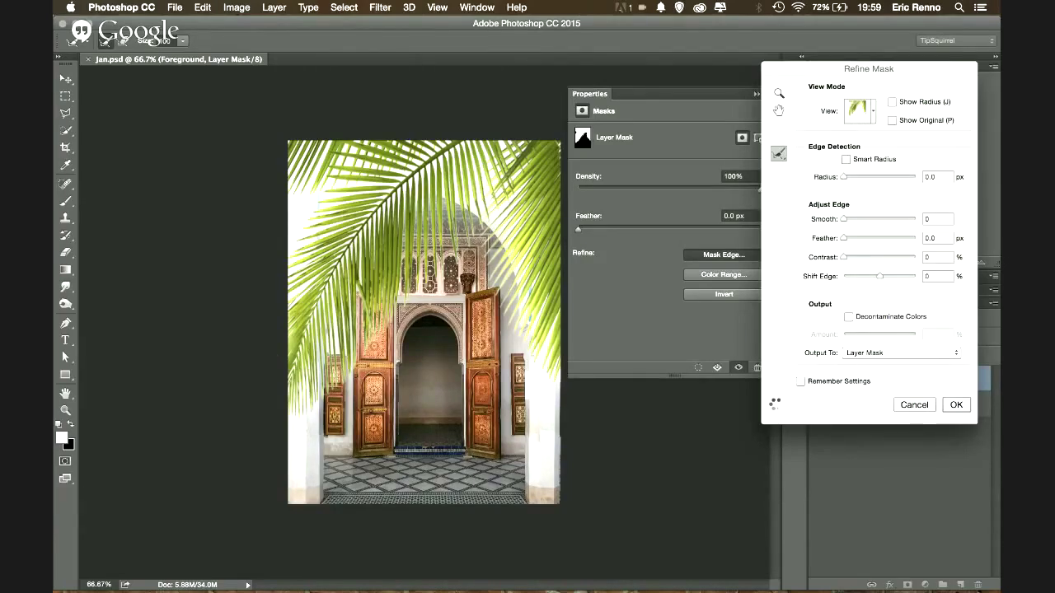
click(955, 405)
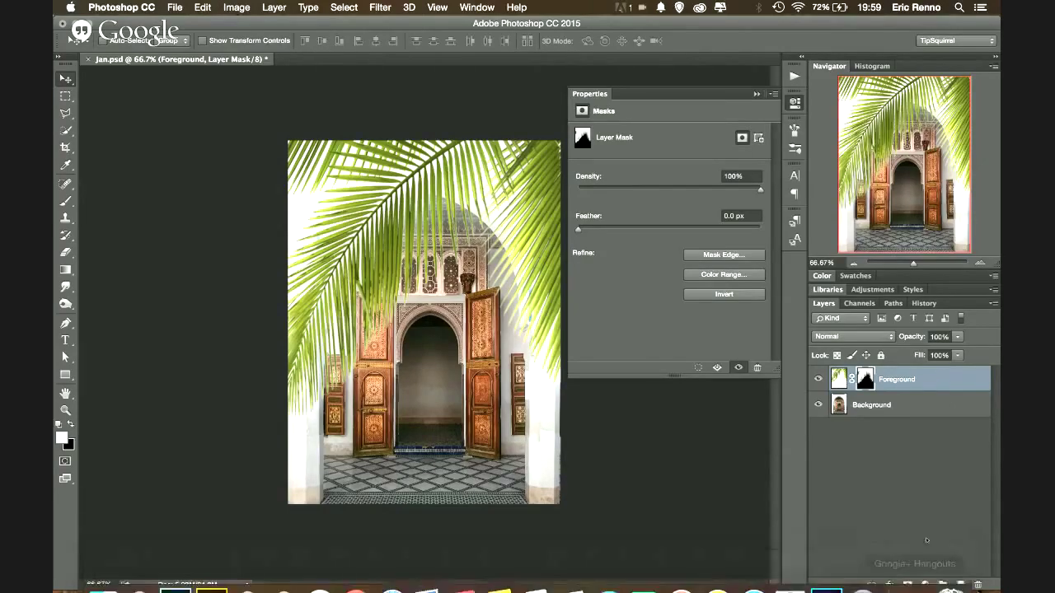
- Add a Hue/Saturation layer clipped to the Foreground: Hue -11, Saturation -16, Lightness +9
click(924, 584)
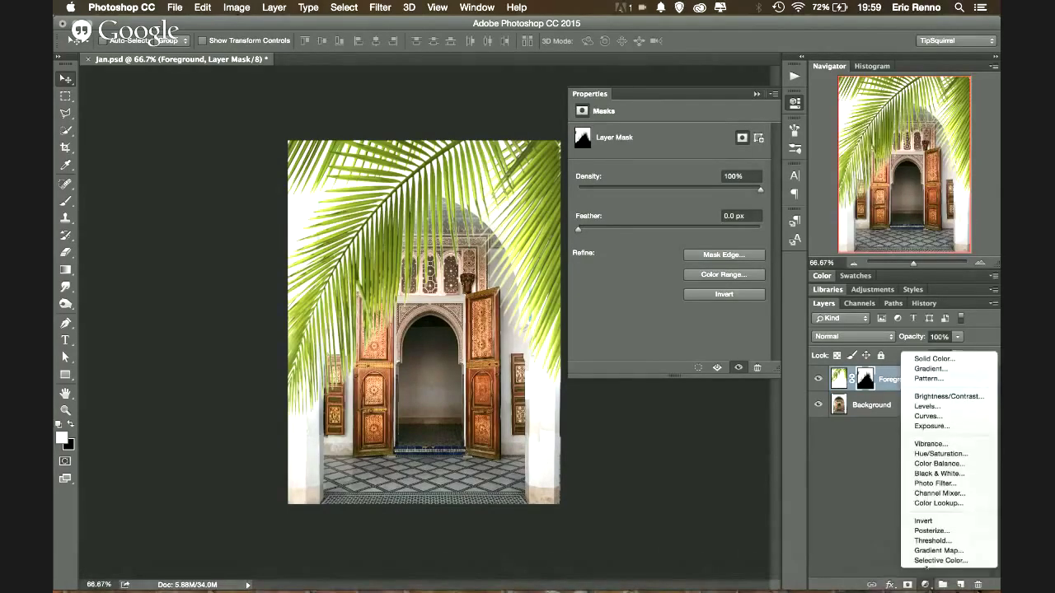
click(940, 454)
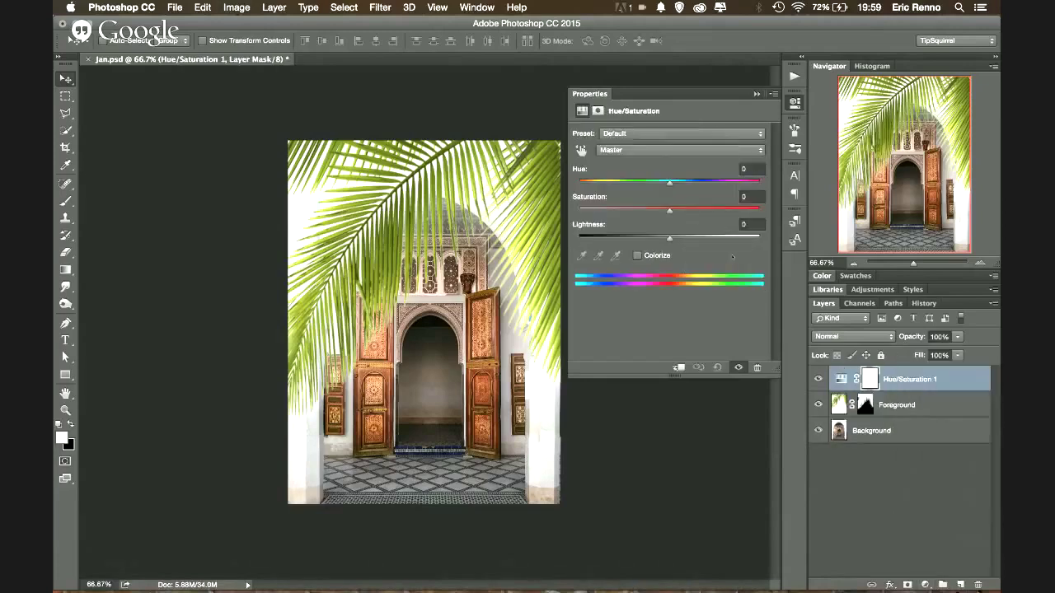
drag(670, 212, 659, 183)
click(676, 369)
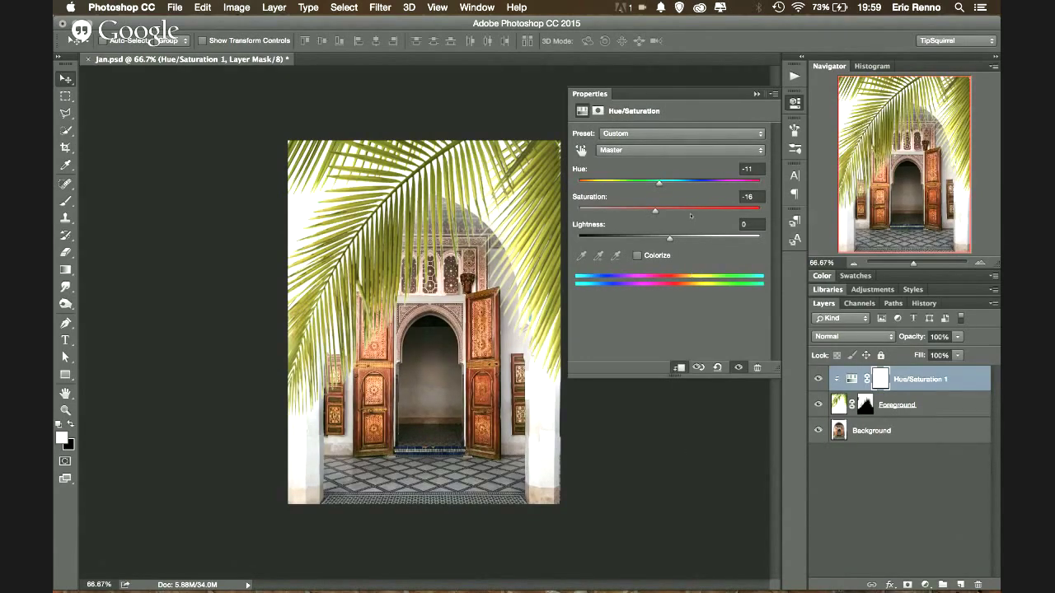
drag(659, 184, 659, 185)
mouse_move(669, 239)
mouse_down()
mouse_move(687, 239)
mouse_move(677, 239)
mouse_up()
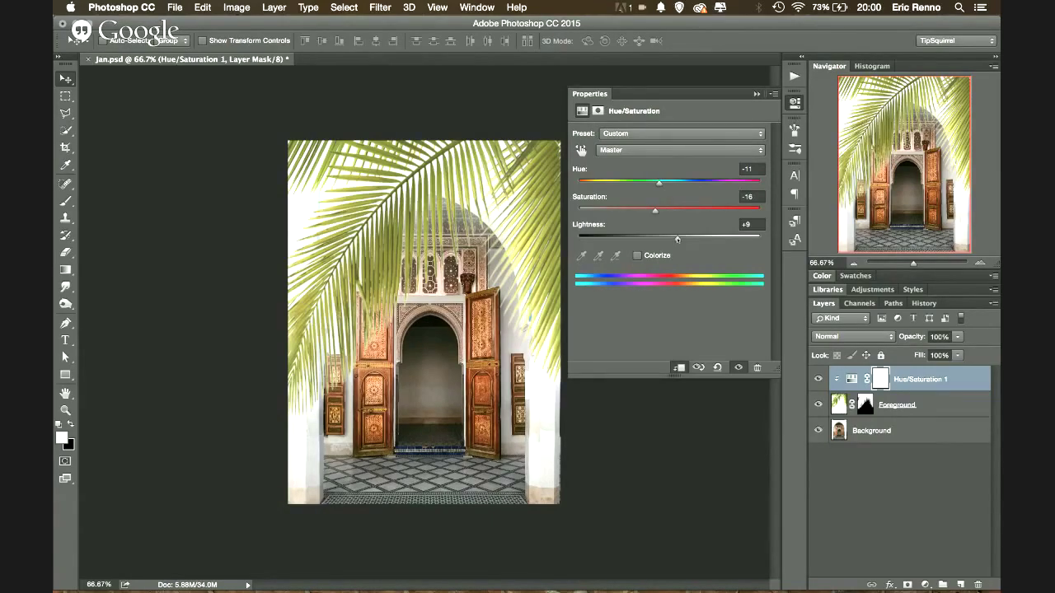
key(super+Tab)
- Switch to QuickTime Player's mirrored iPad recording of Lightroom Mobile
key(super+Tab)
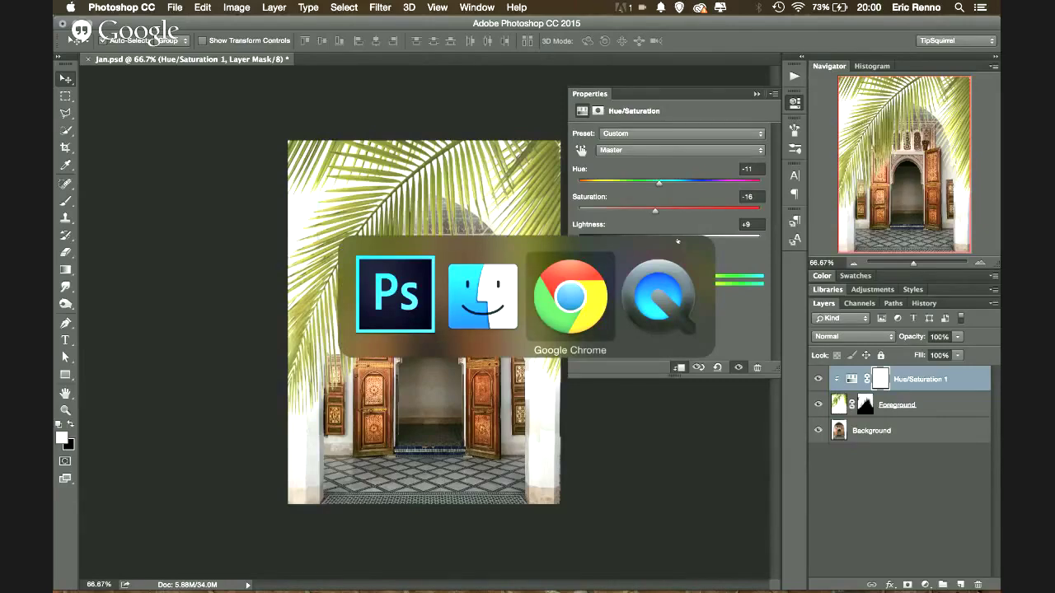
key(super+Tab)
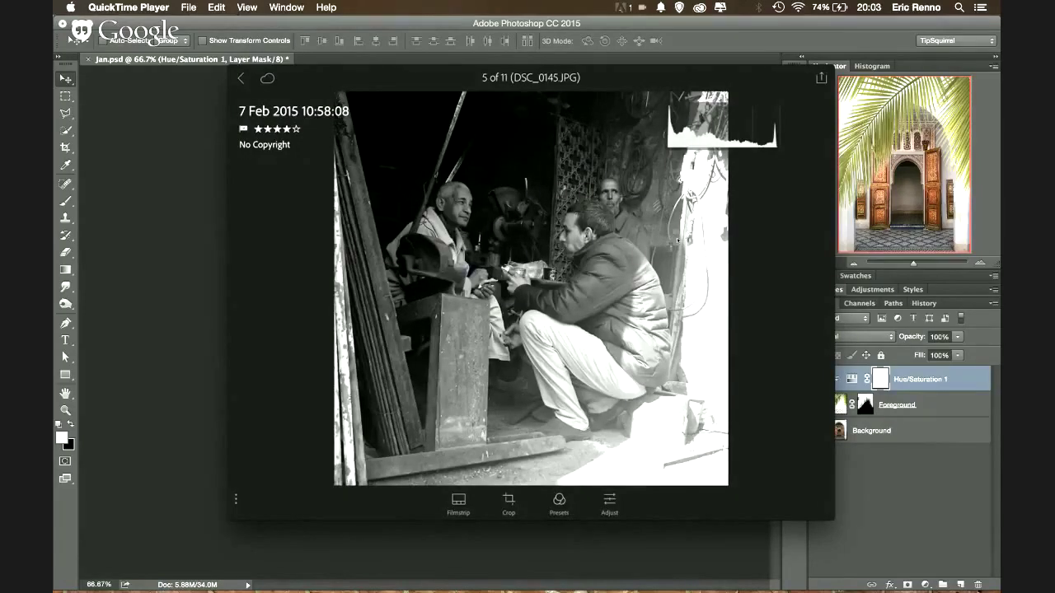
- Go back to the Morocco album grid, then return to the Jan.psd composite in Photoshop
click(241, 77)
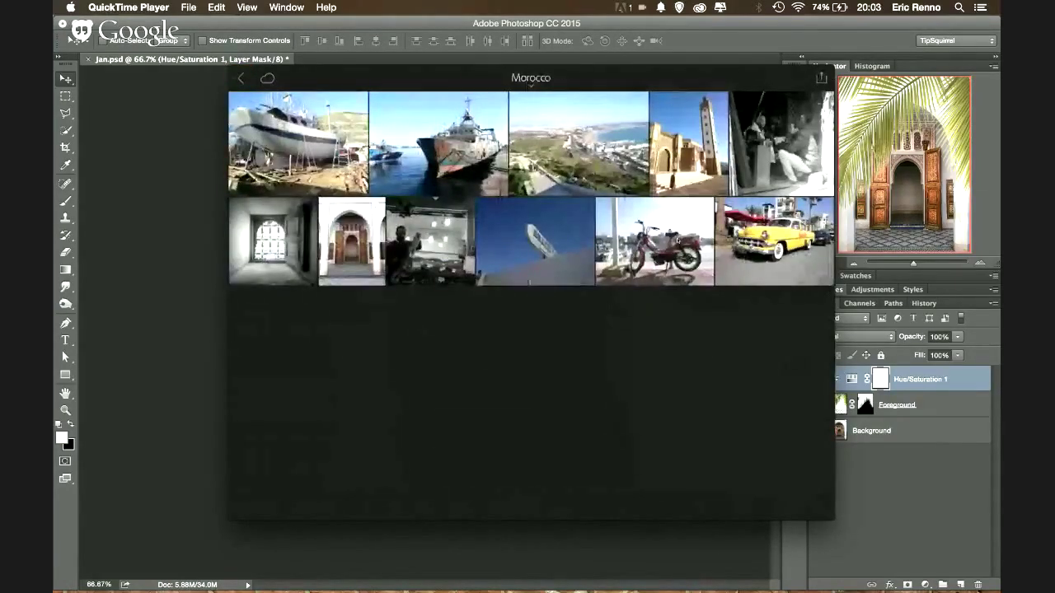
key(super+Tab)
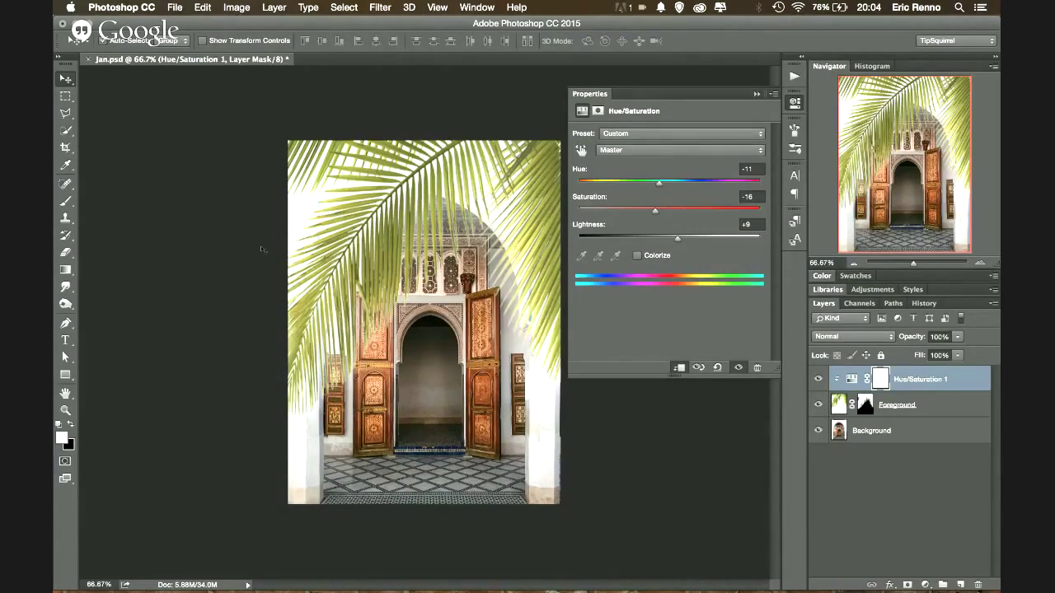
- Hide Photoshop, minimize the iPad recording and hide Finder, leaving the Are You Taking The Pics blog in Chrome
key(super+Tab)
key(super+Tab)
key(super+Tab)
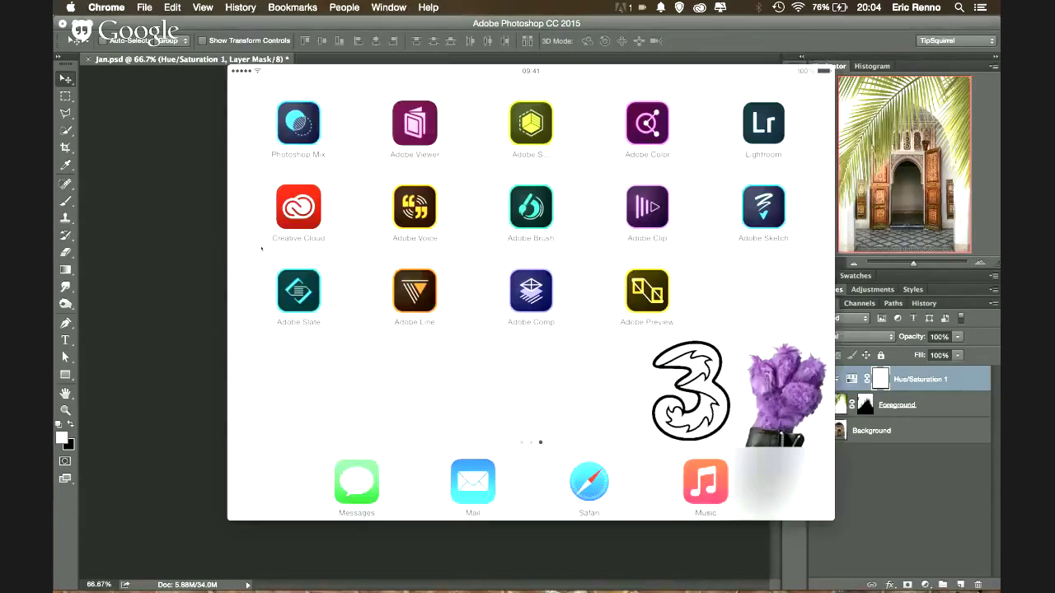
key(super+Tab)
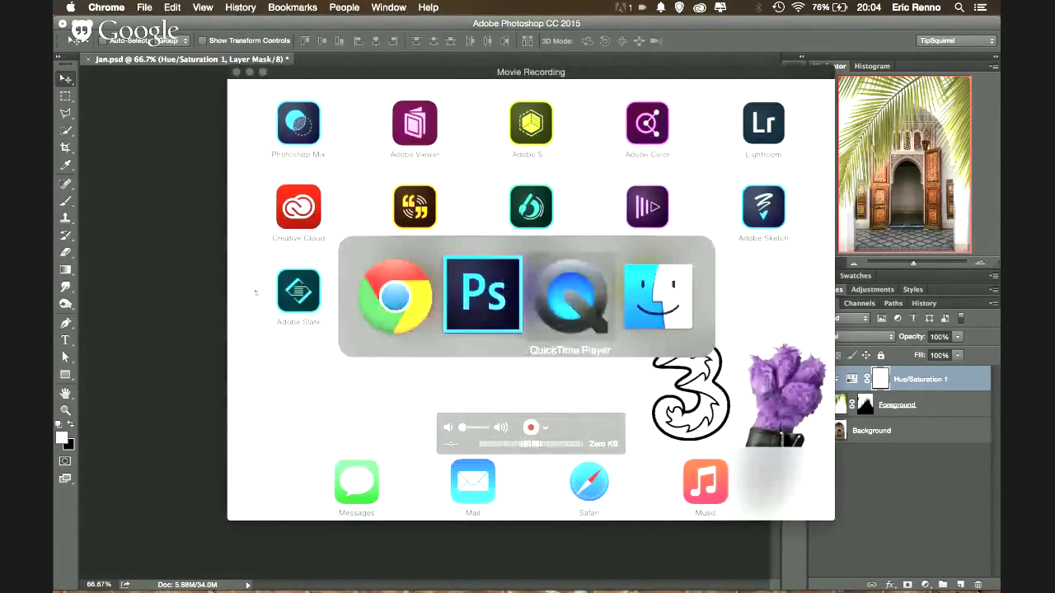
key(super+shift+Tab)
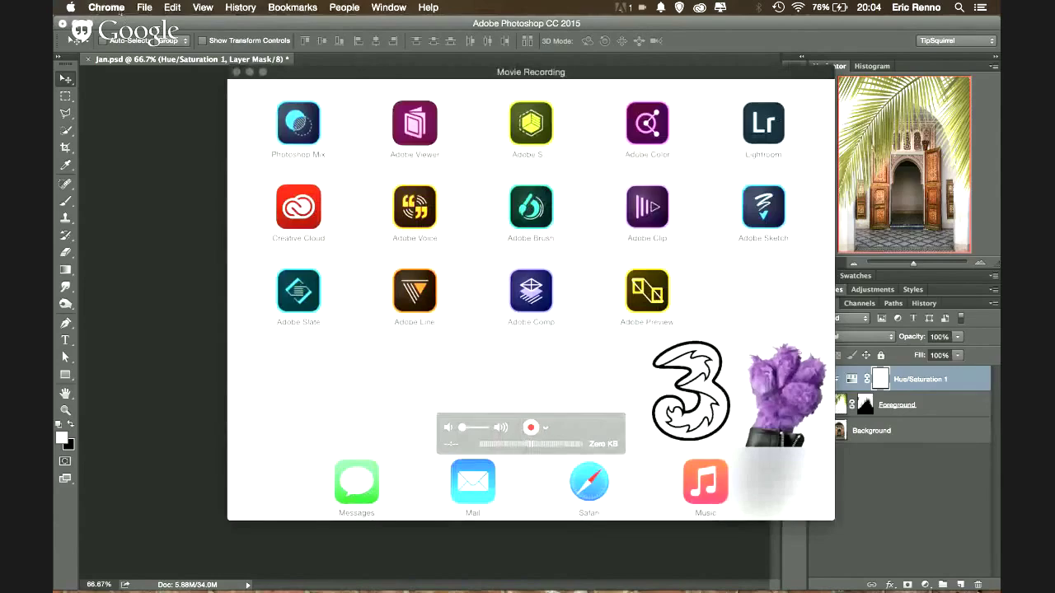
key(super+Tab)
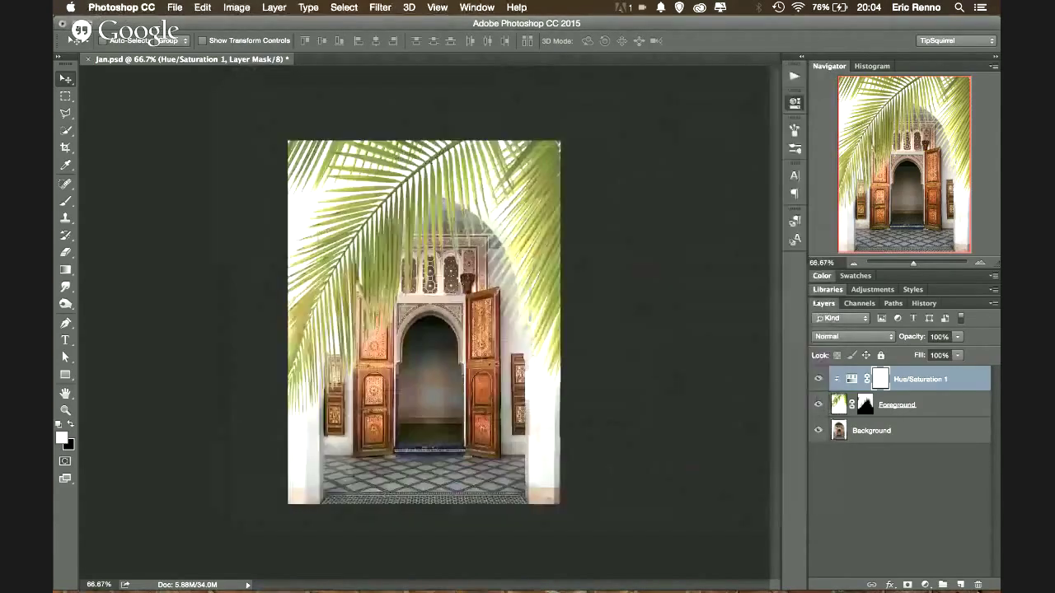
key(super+m)
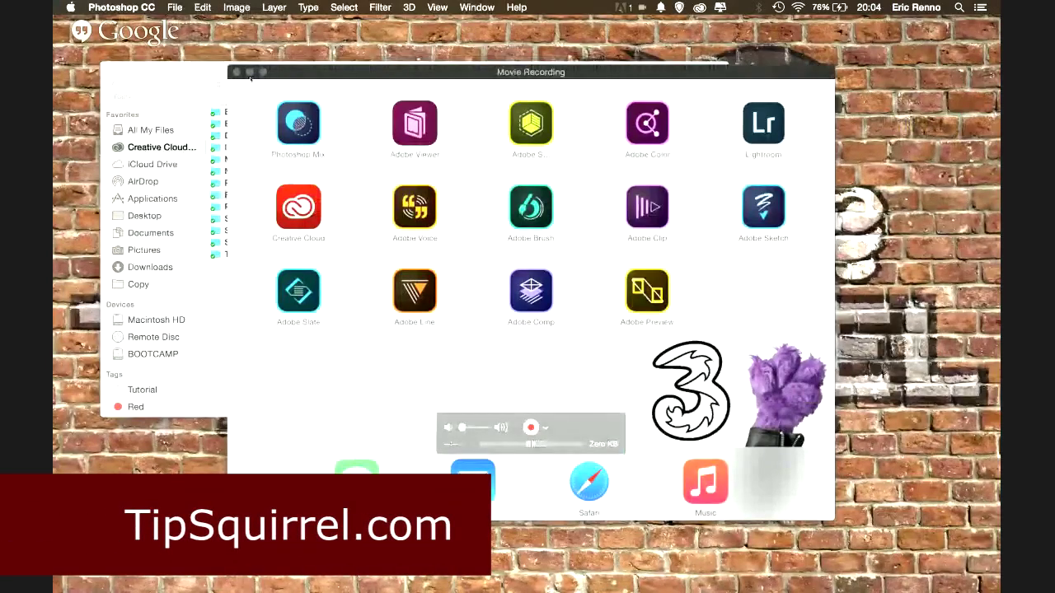
click(249, 73)
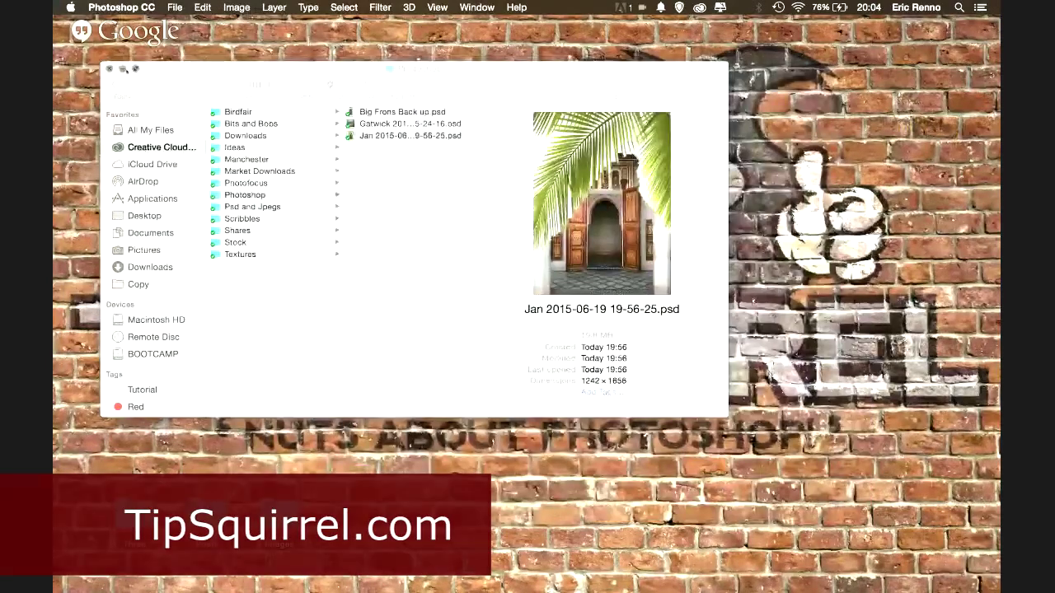
key(super+w)
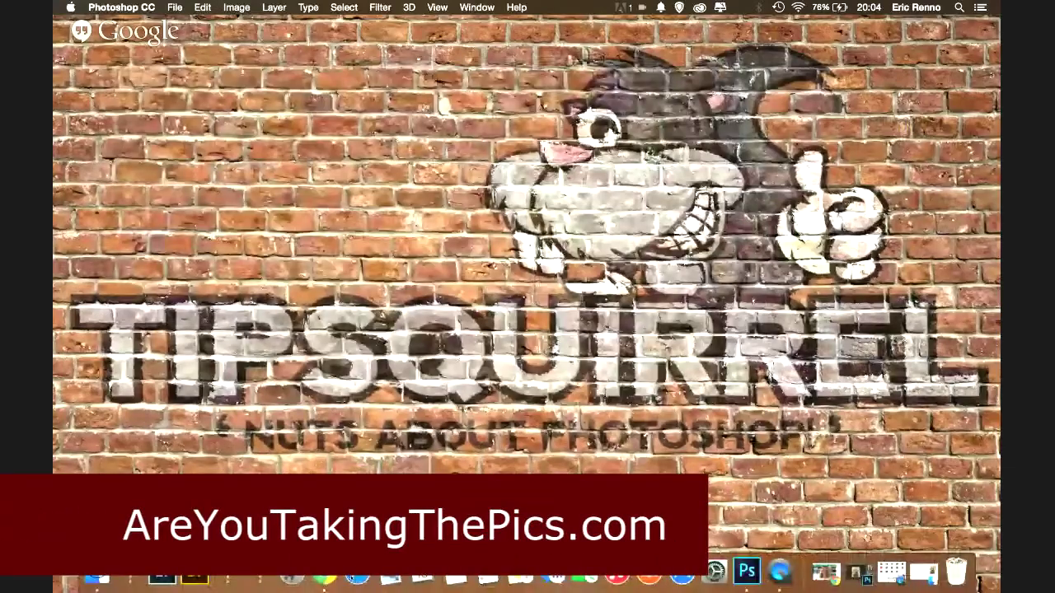
key(super+Tab)
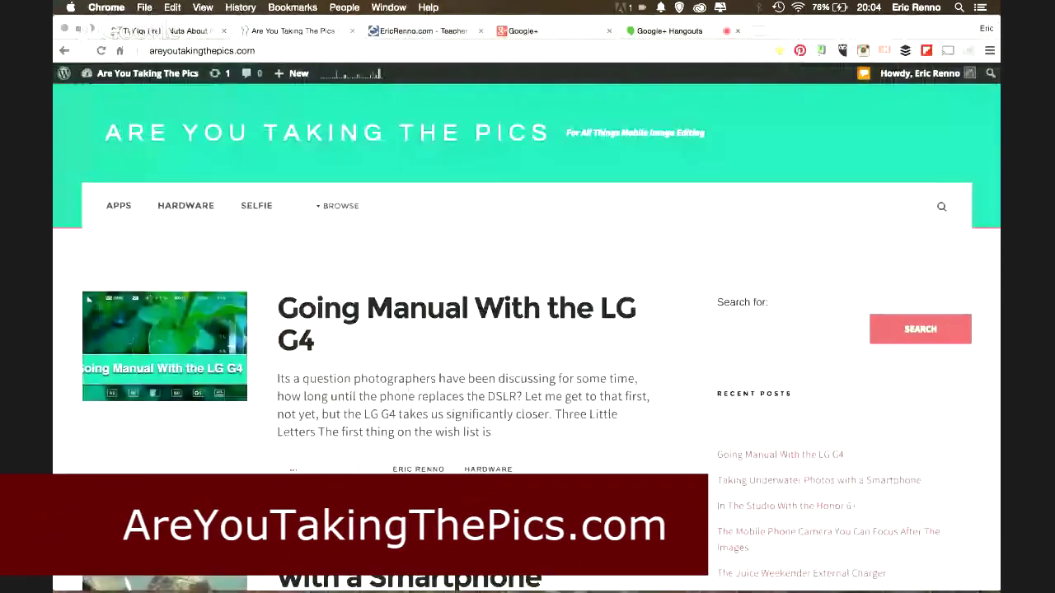
scroll(527, 330, down, 1)
scroll(527, 329, up, 1)
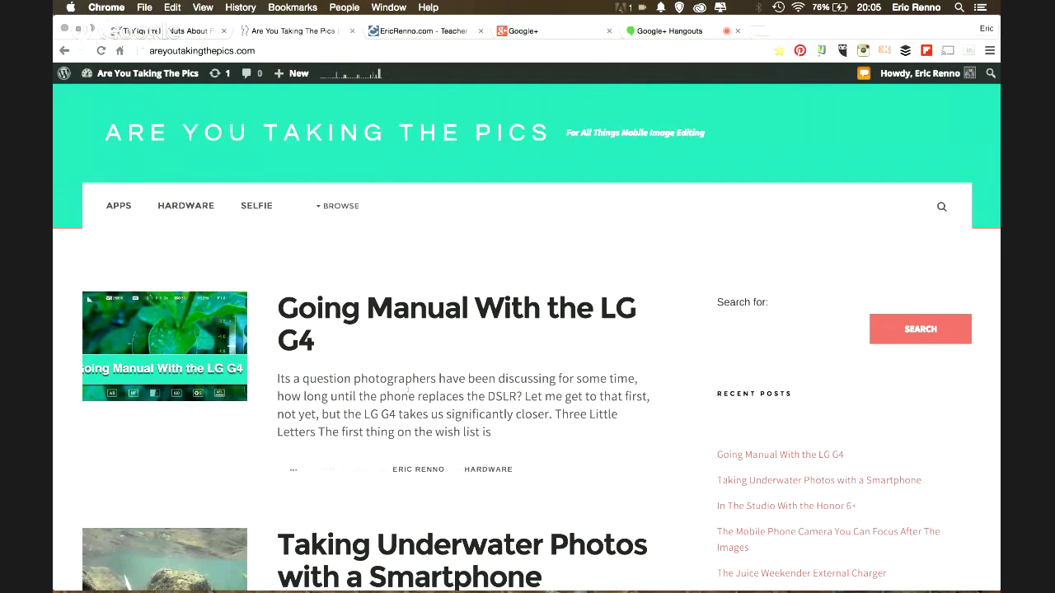
scroll(384, 445, down, 5)
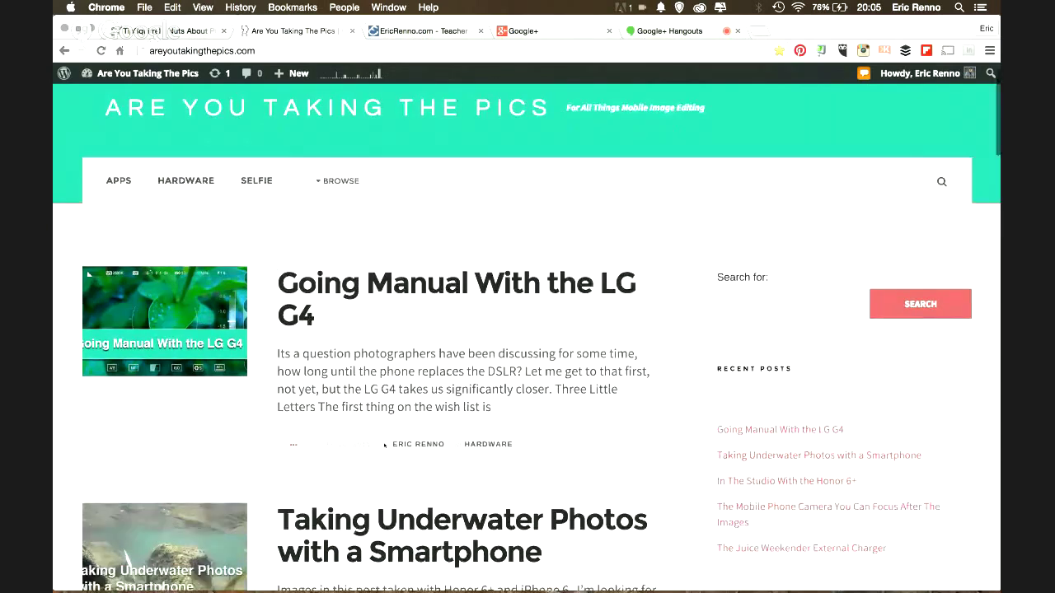
scroll(384, 445, up, 3)
scroll(384, 445, down, 1)
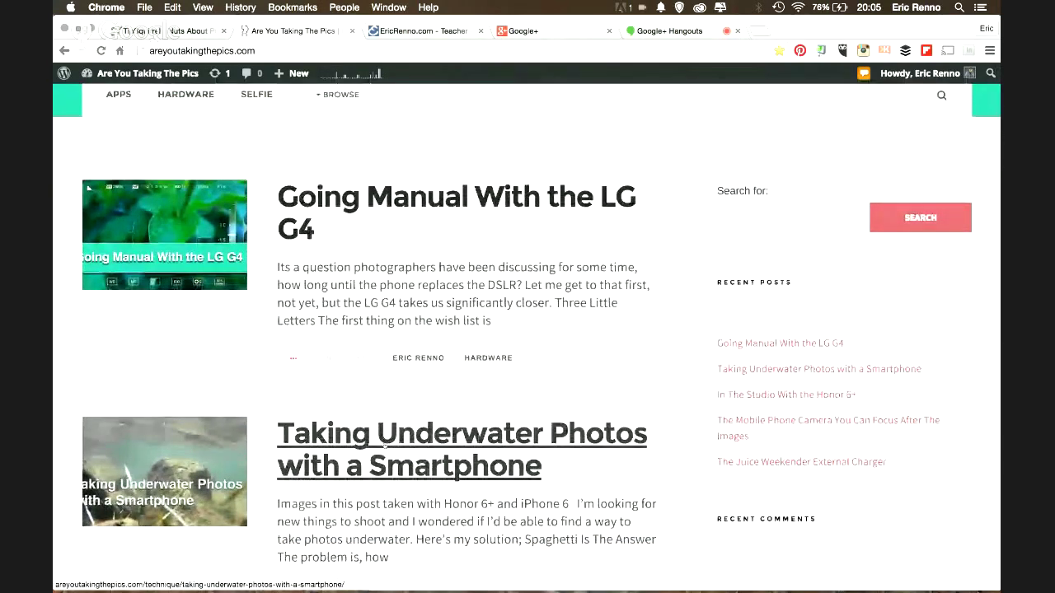
scroll(384, 445, down, 5)
scroll(384, 445, down, 7)
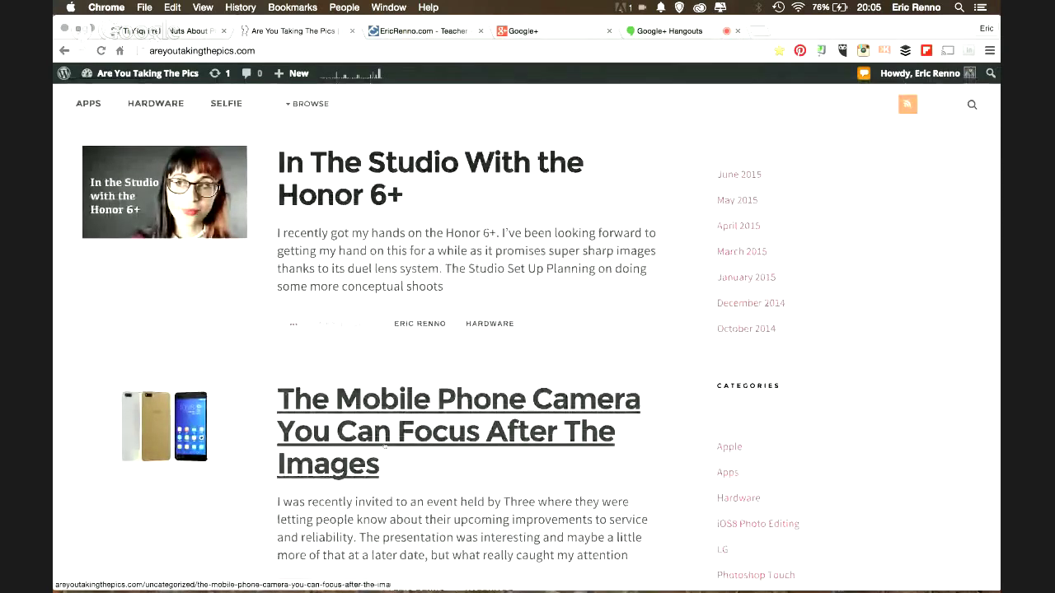
scroll(384, 446, down, 7)
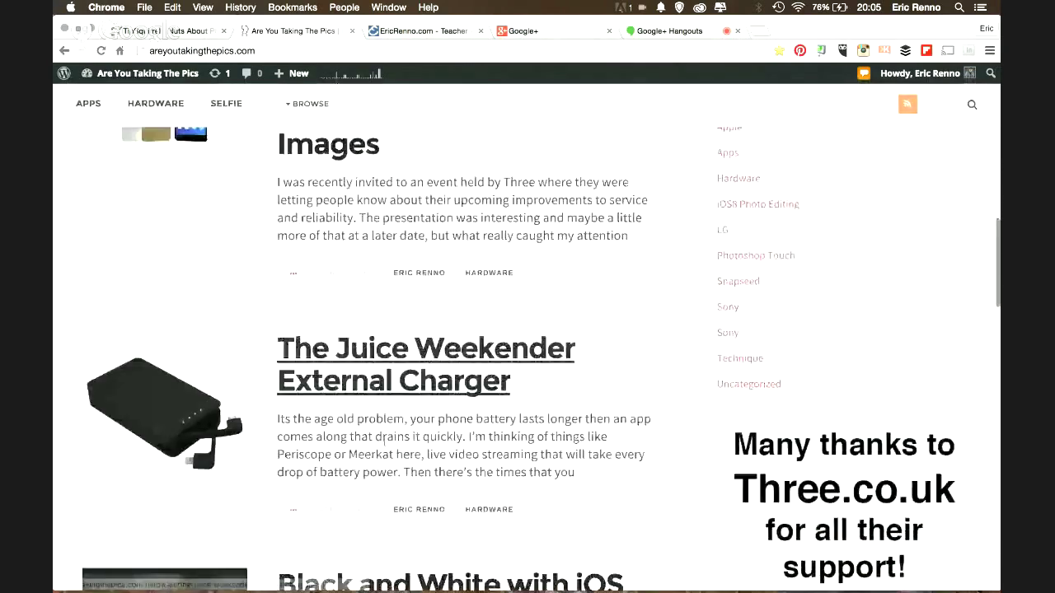
scroll(384, 446, up, 6)
scroll(384, 445, up, 15)
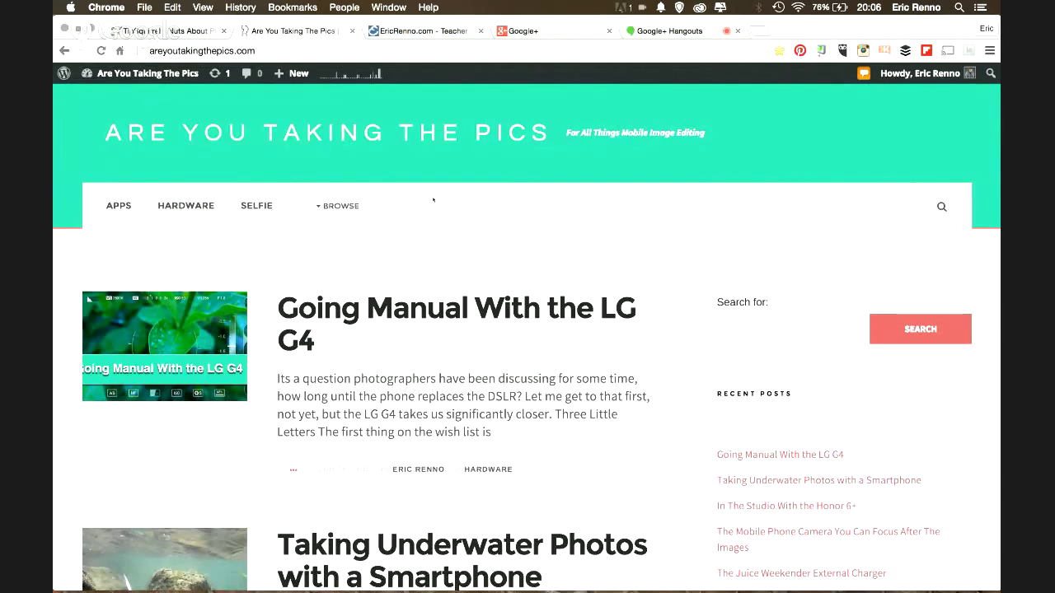
scroll(433, 199, down, 15)
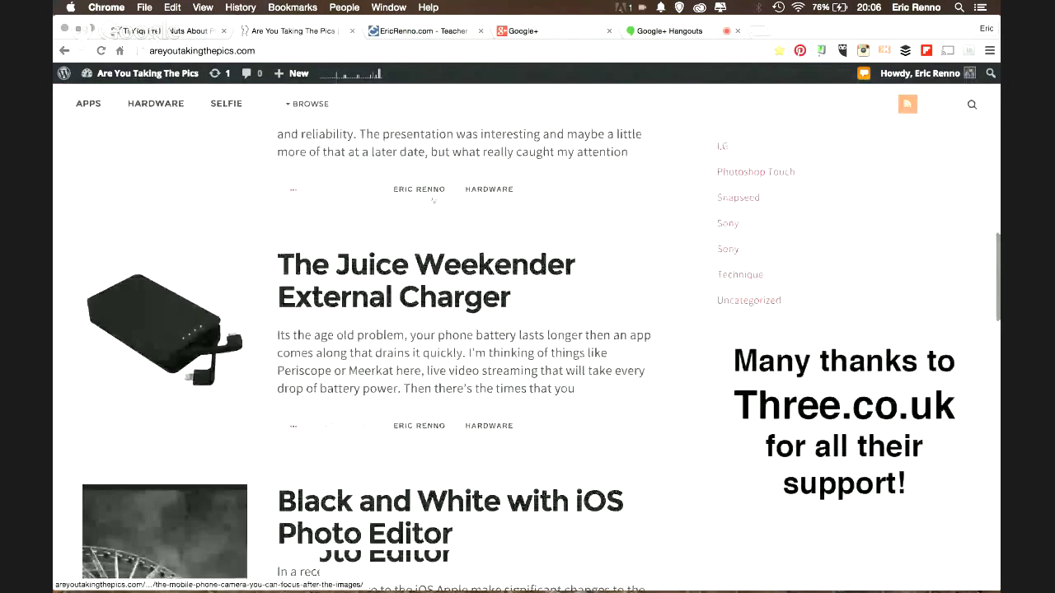
scroll(433, 199, up, 5)
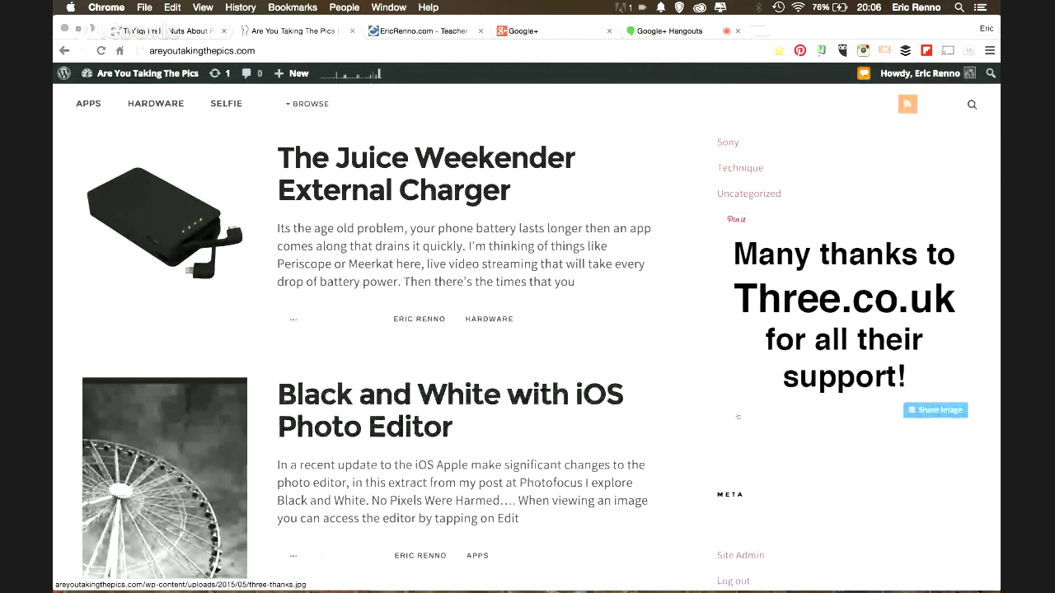
scroll(737, 416, up, 15)
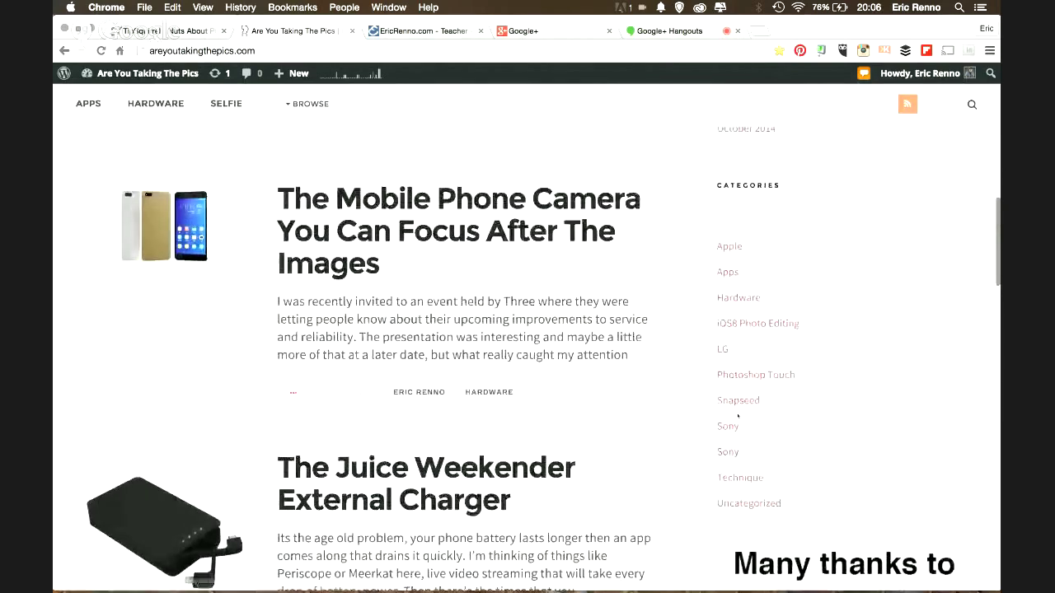
scroll(738, 417, up, 12)
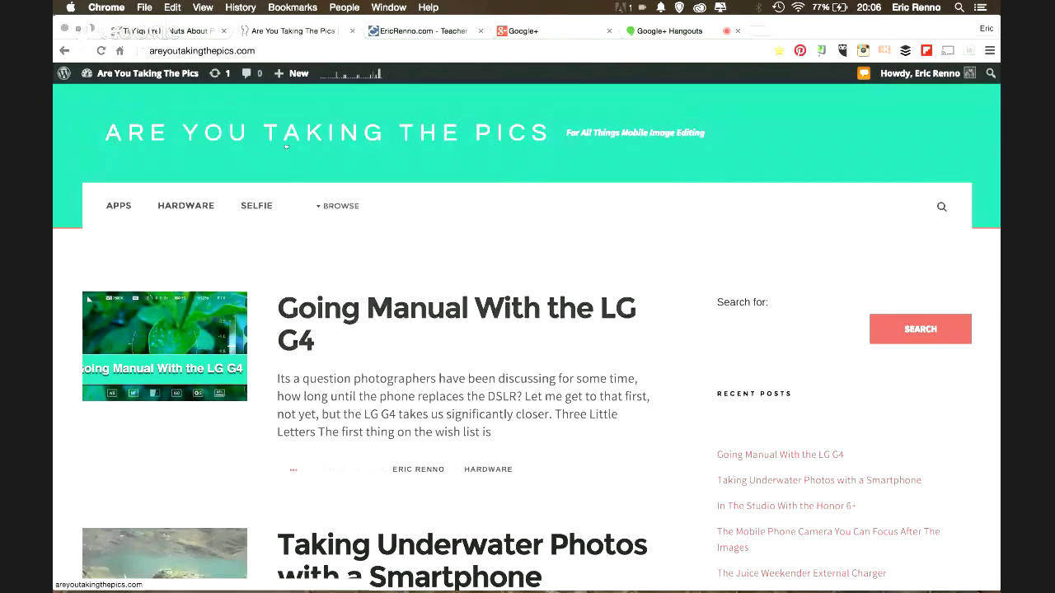
- Show the TipSquirrel tab and browse its articles, ending at the top post
click(179, 33)
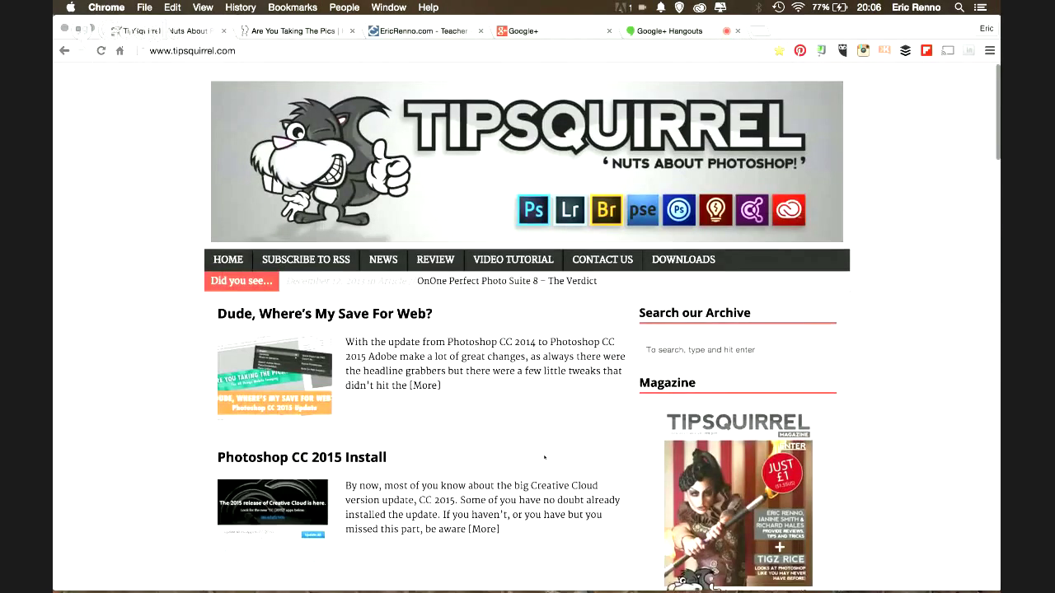
scroll(543, 455, down, 3)
scroll(544, 455, down, 10)
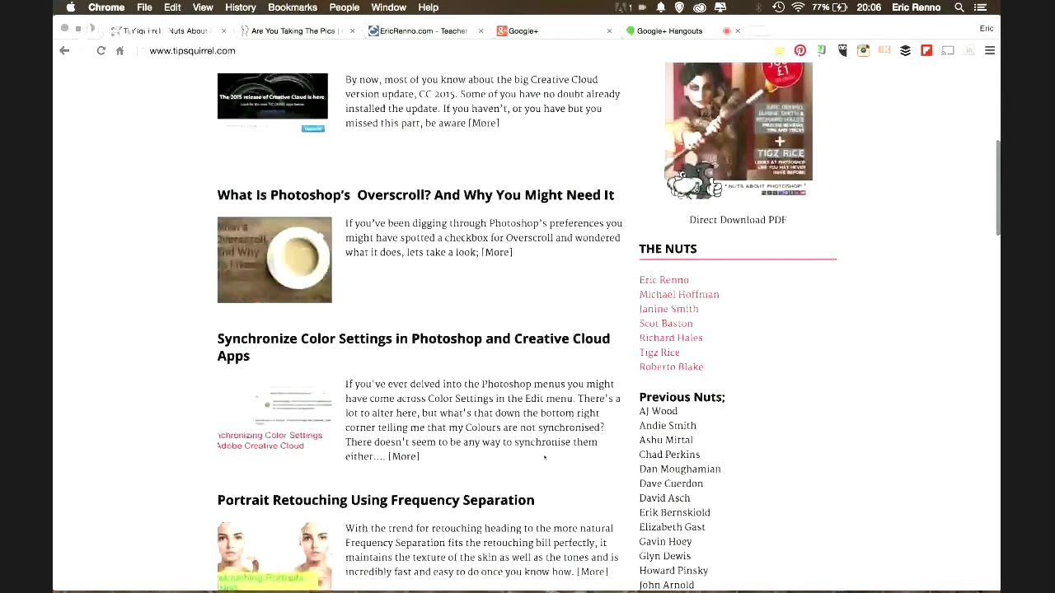
scroll(544, 452, down, 2)
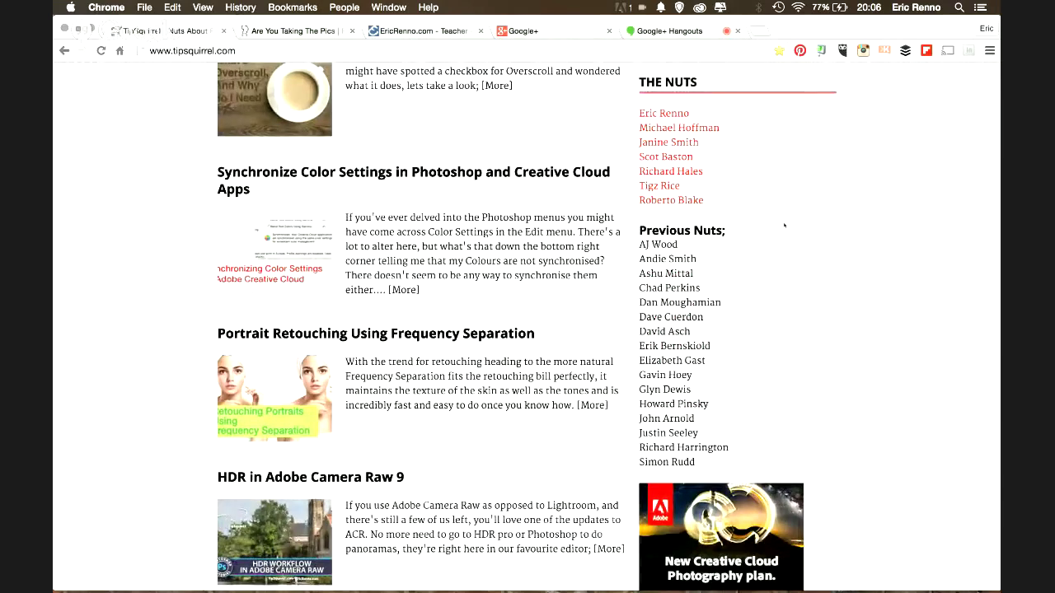
scroll(784, 224, up, 15)
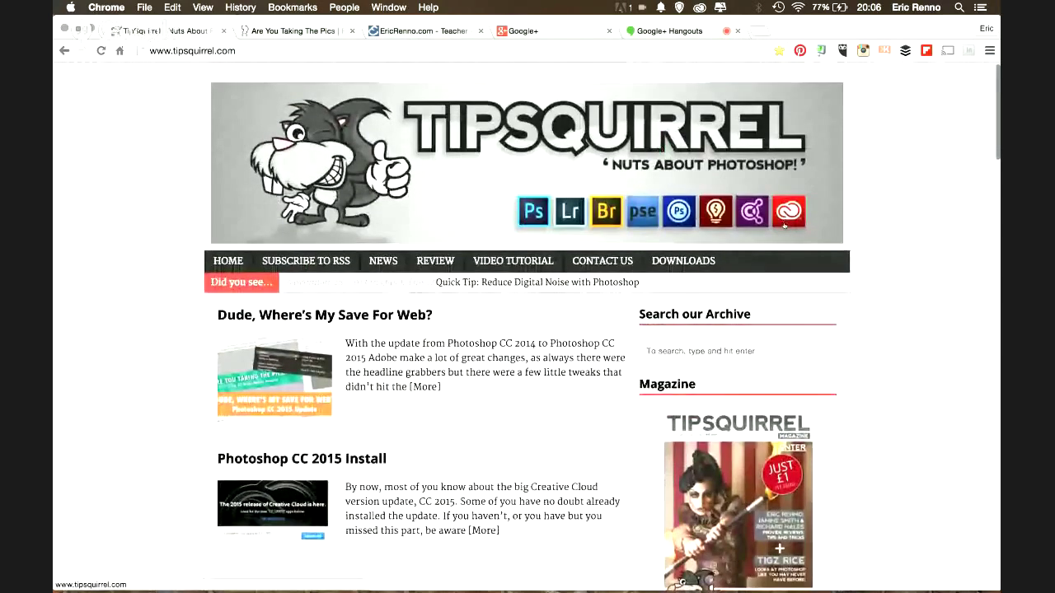
scroll(784, 224, down, 10)
scroll(784, 225, up, 10)
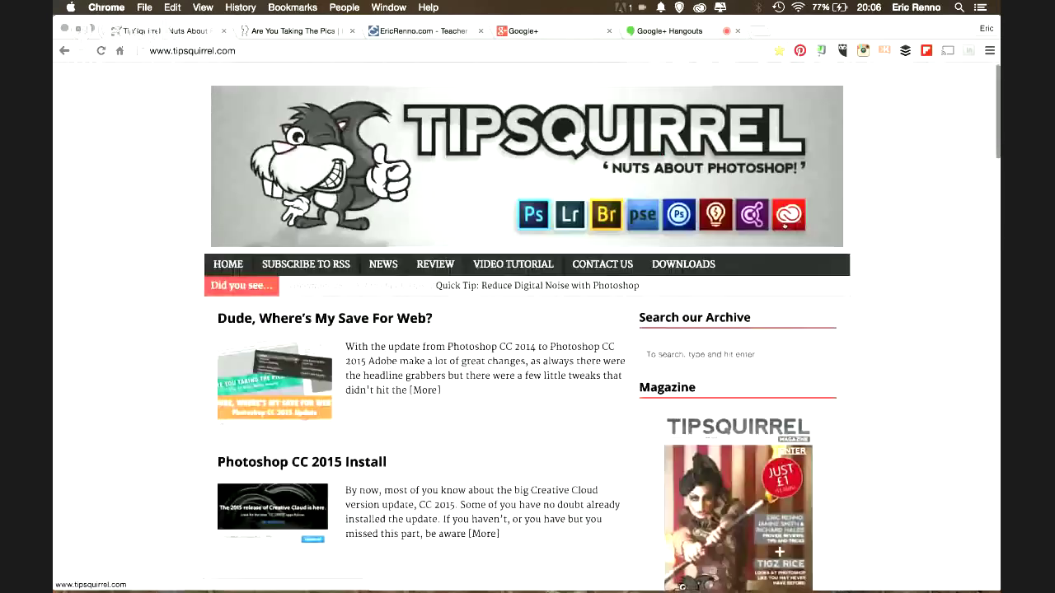